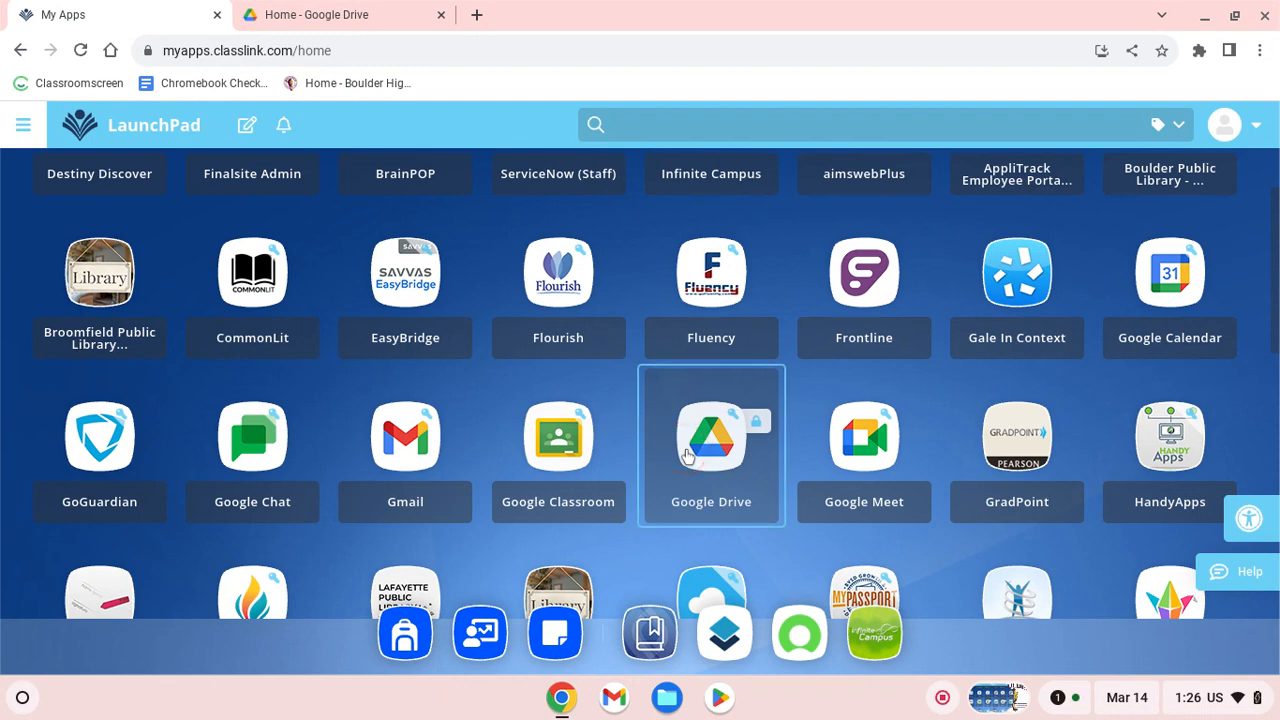
# Switch from ClassLink LaunchPad to the Google Drive Home tab.
pyautogui.click(365, 17)
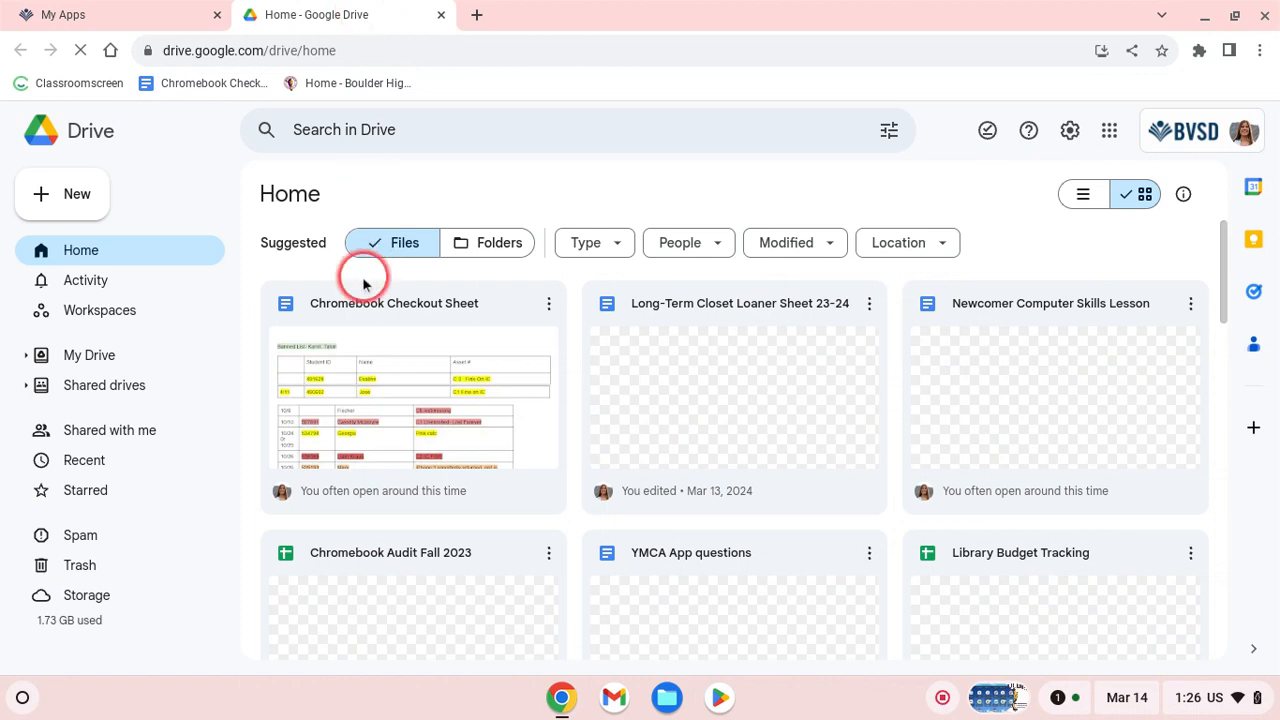
# Look over the recent files, then create a blank Google Sheets spreadsheet from Drive's New menu.
pyautogui.click(367, 345)
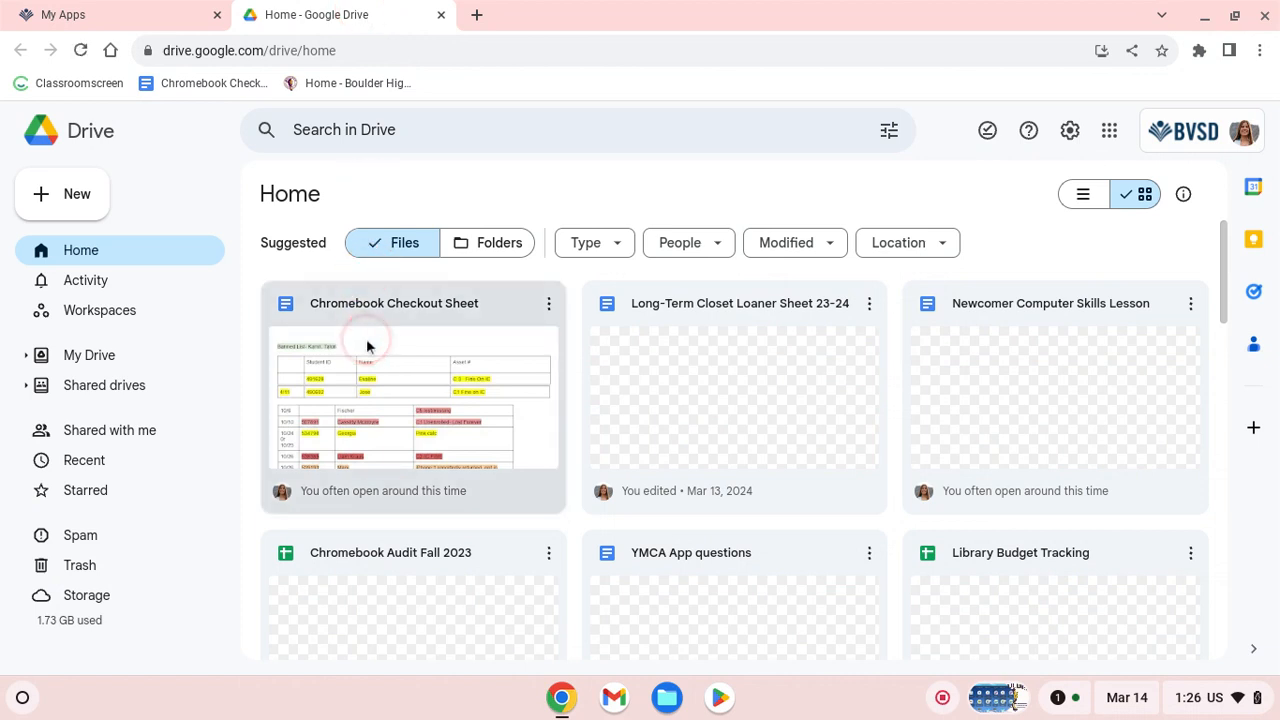
pyautogui.click(297, 545)
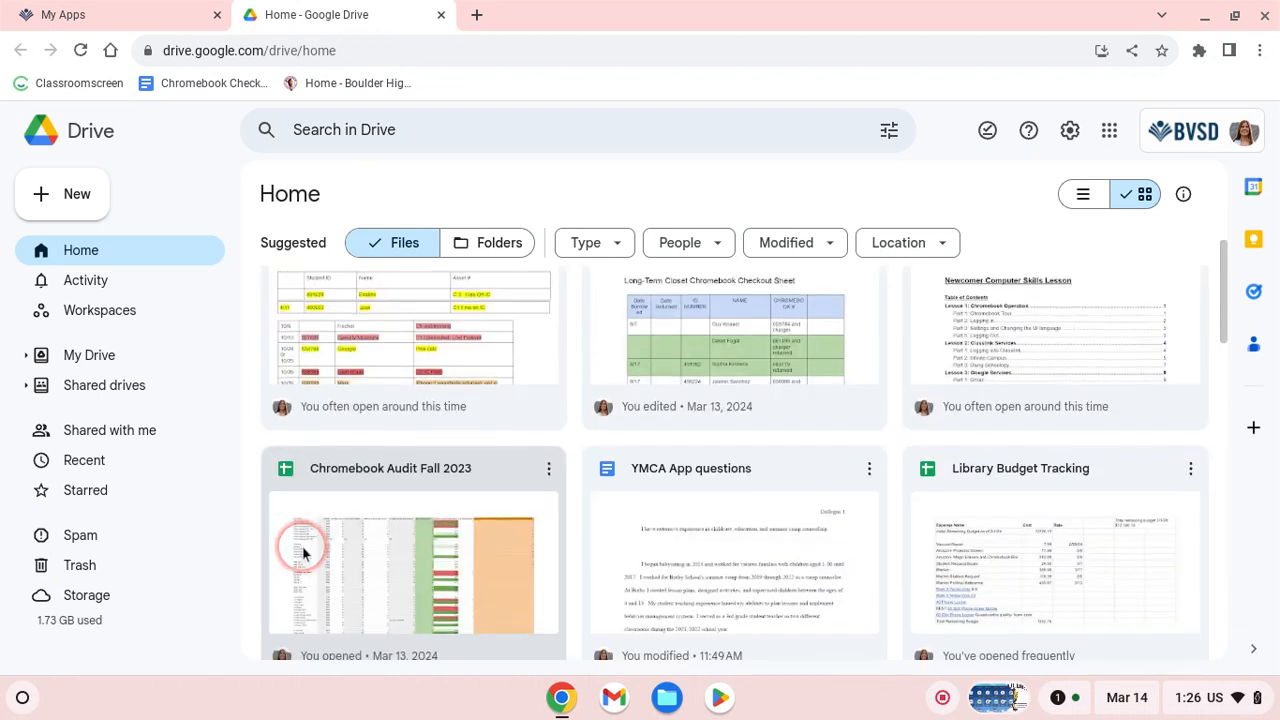
pyautogui.click(305, 480)
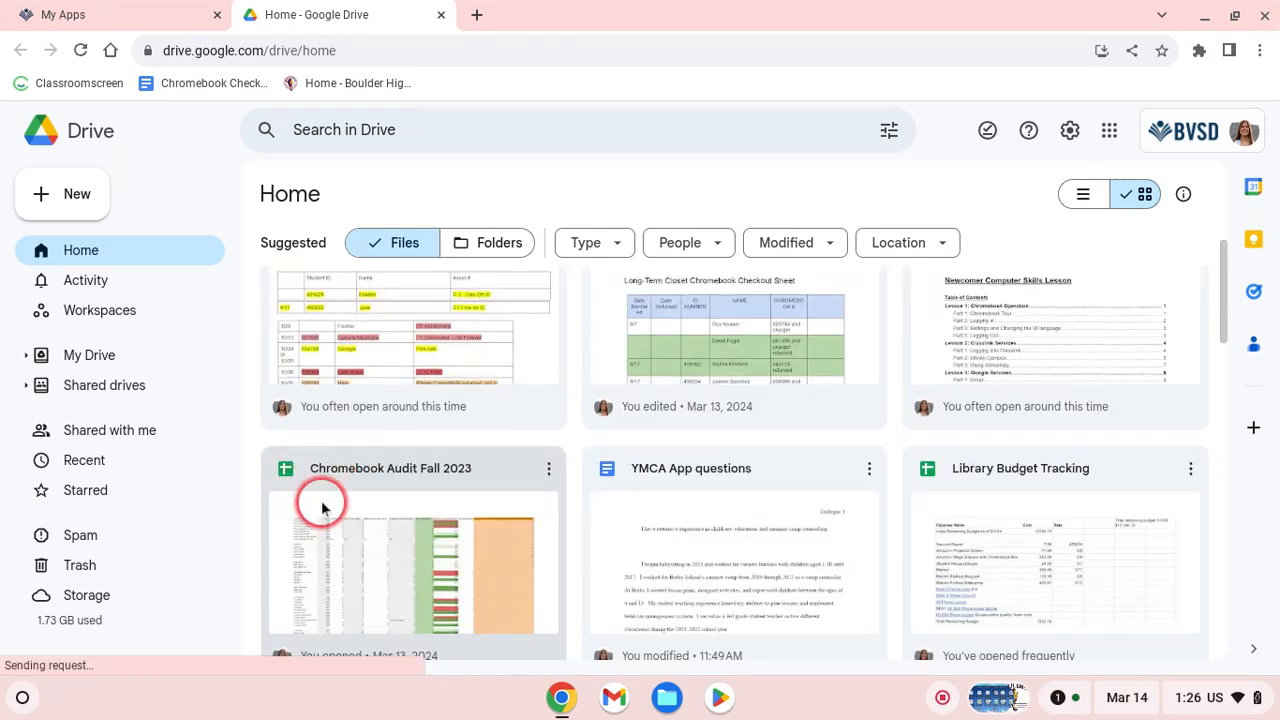
pyautogui.click(66, 202)
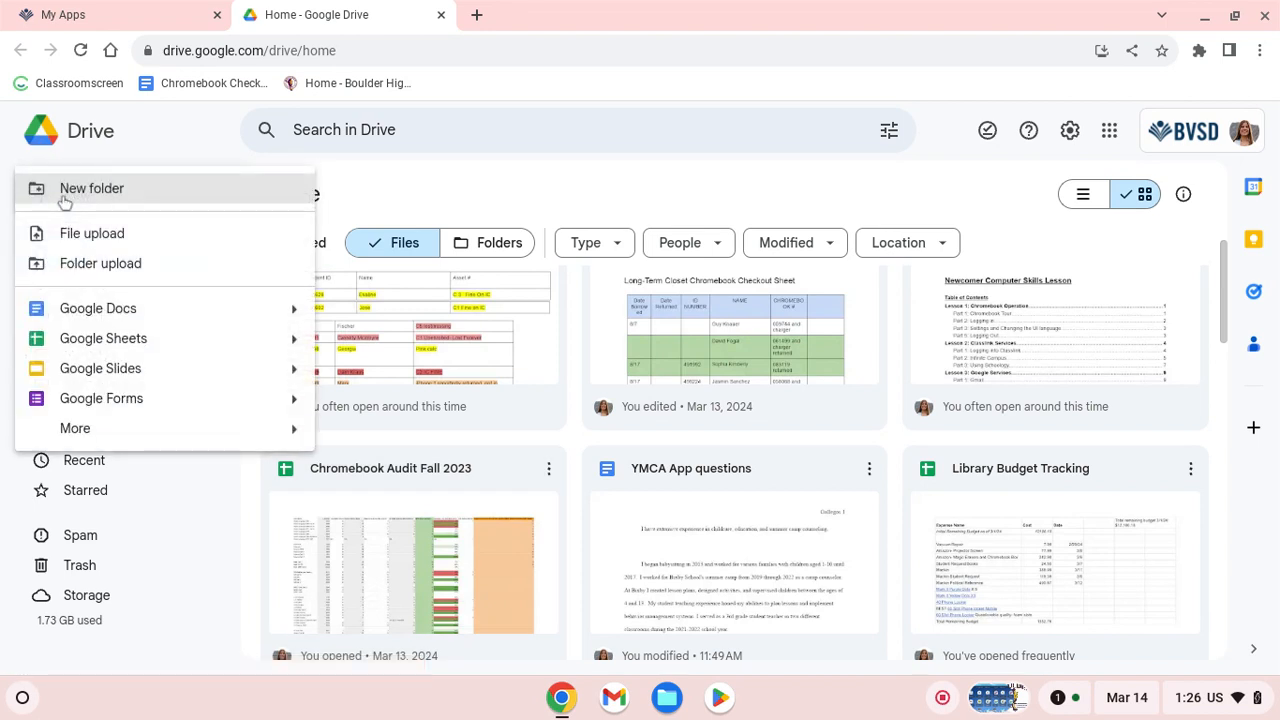
pyautogui.click(97, 341)
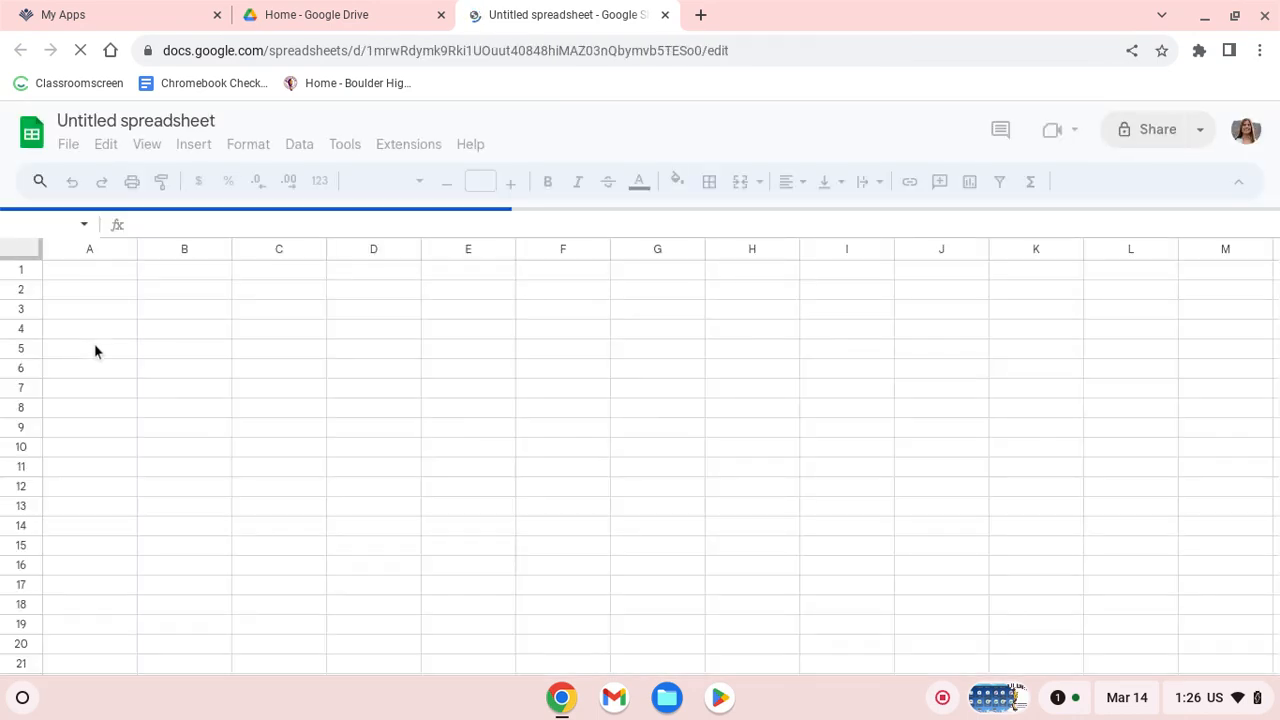
# Delete the trial 'tex' entry in A2, clear the column selection, and start editing A1.
pyautogui.click(82, 280)
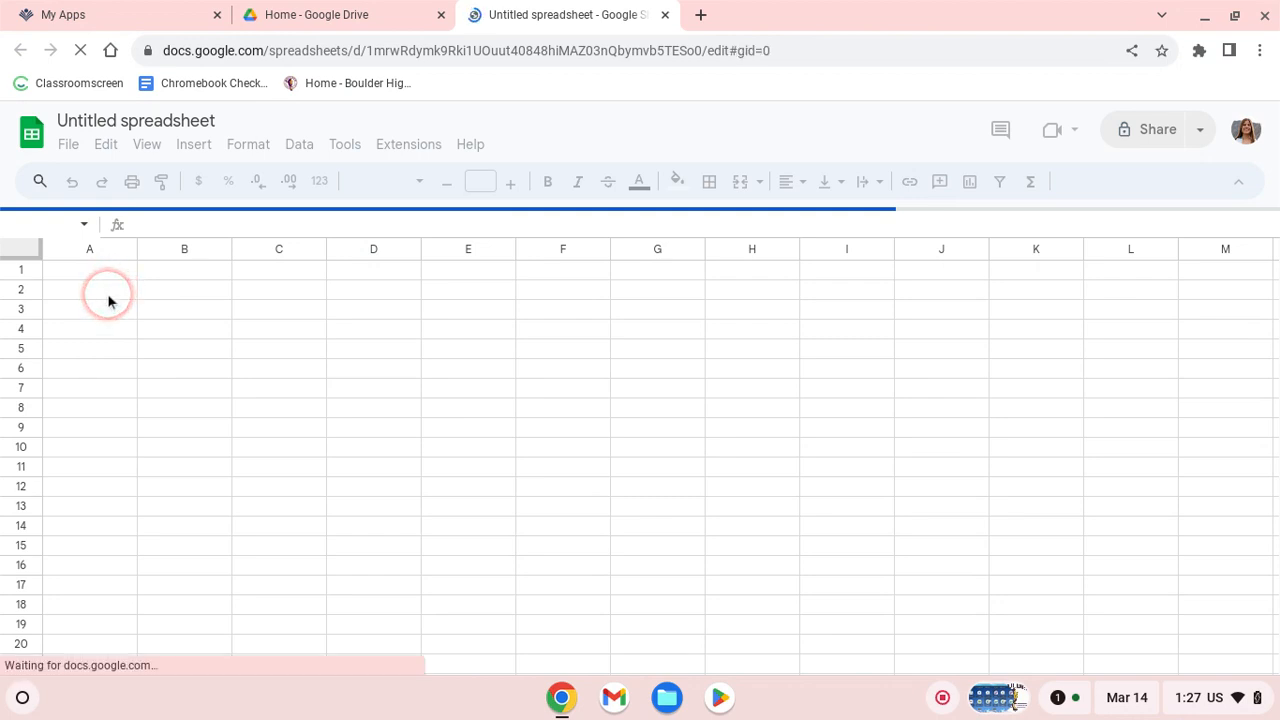
pyautogui.doubleClick(108, 296)
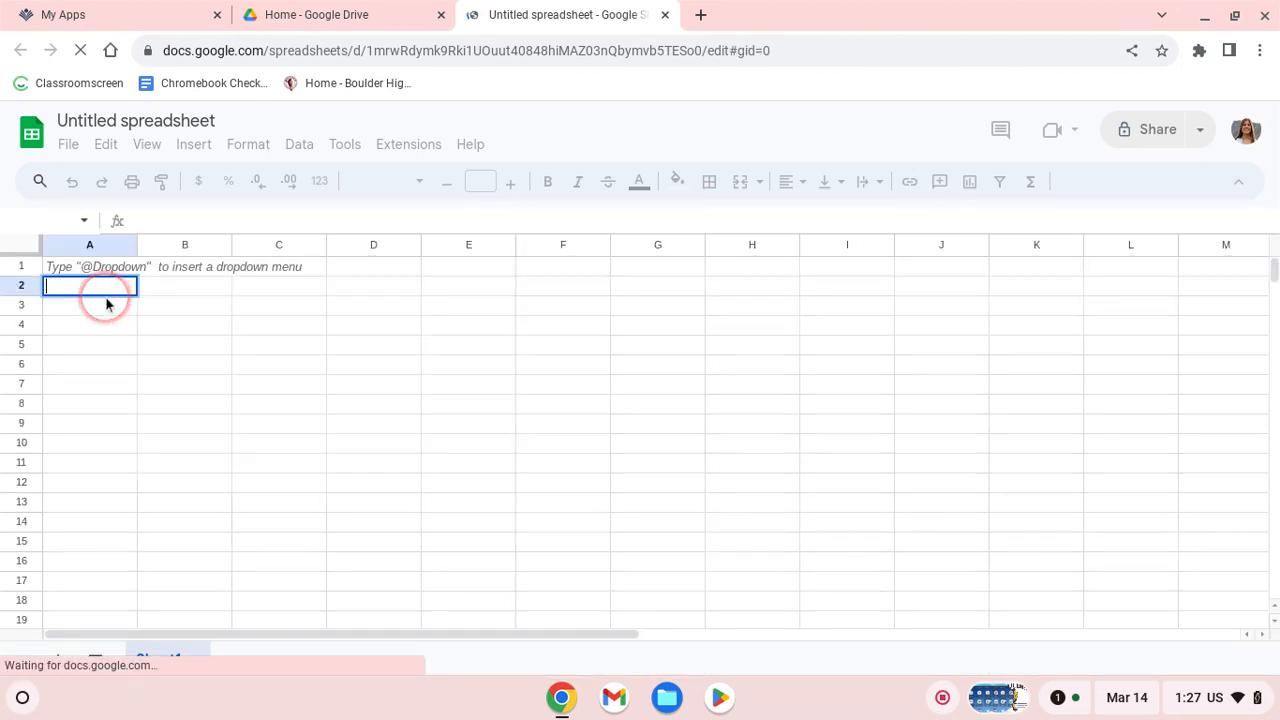
pyautogui.write('tex')
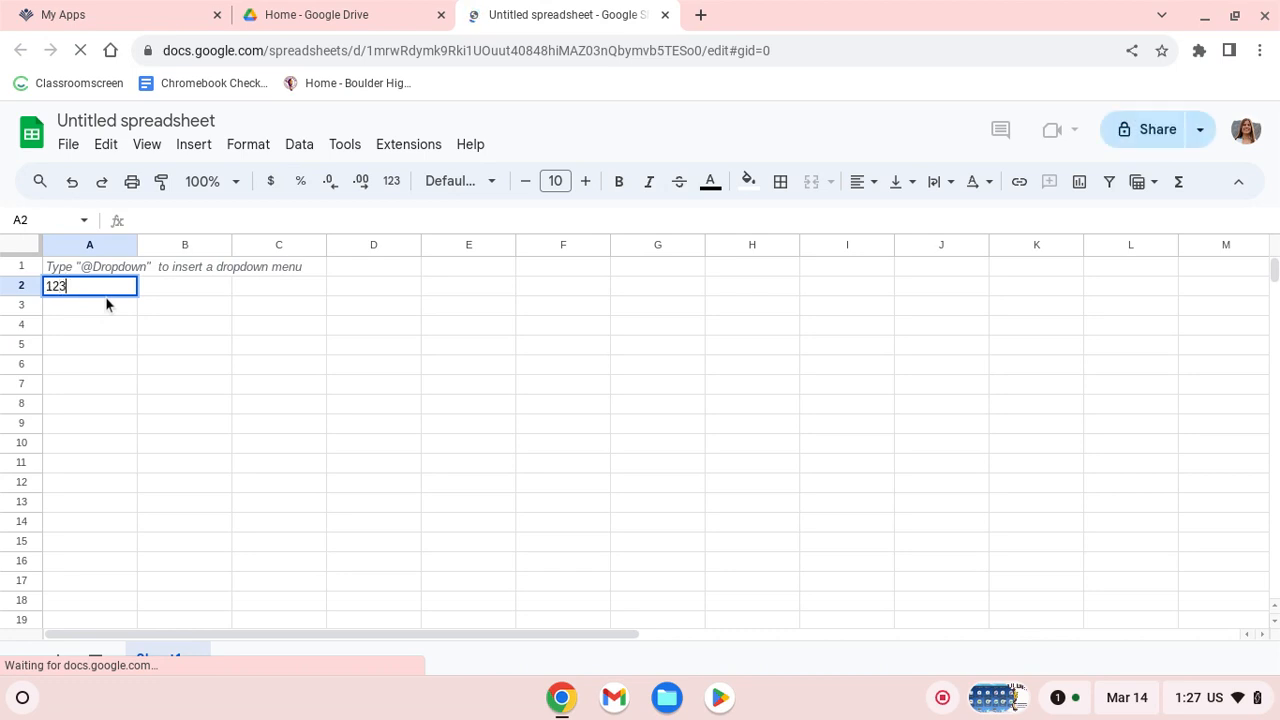
pyautogui.press('BackSpace')
pyautogui.press('BackSpace')
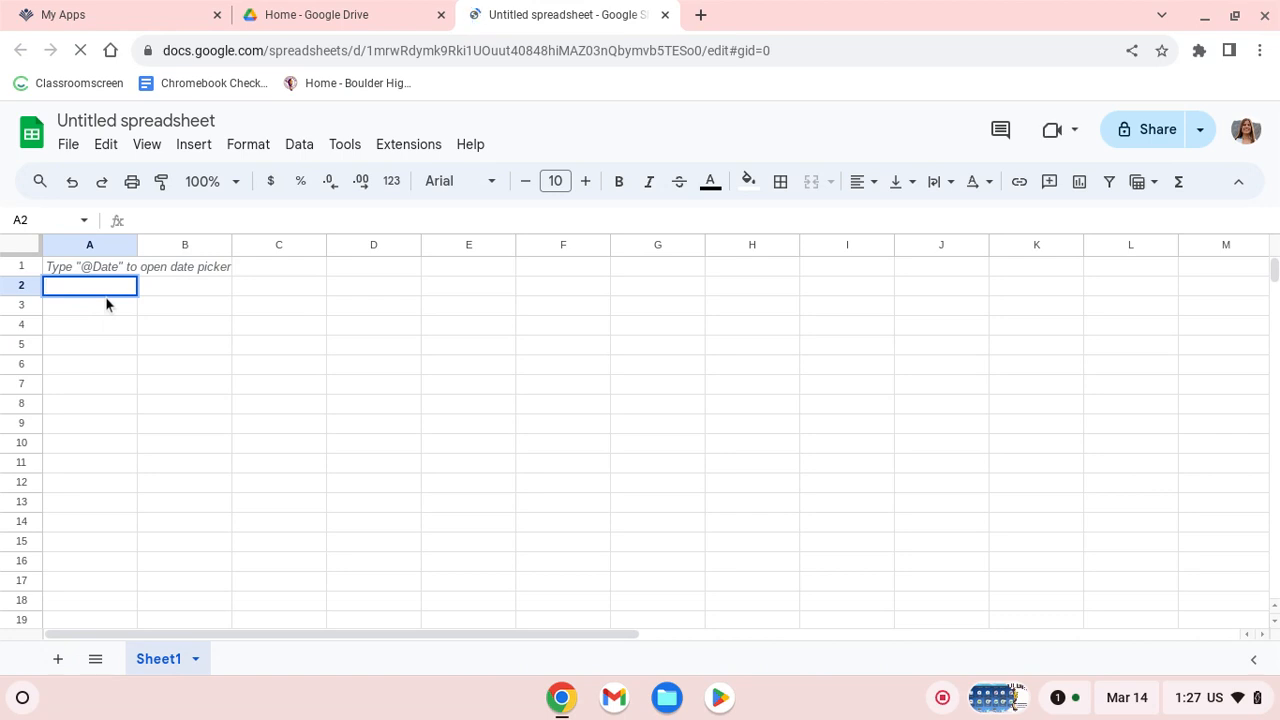
pyautogui.click(61, 248)
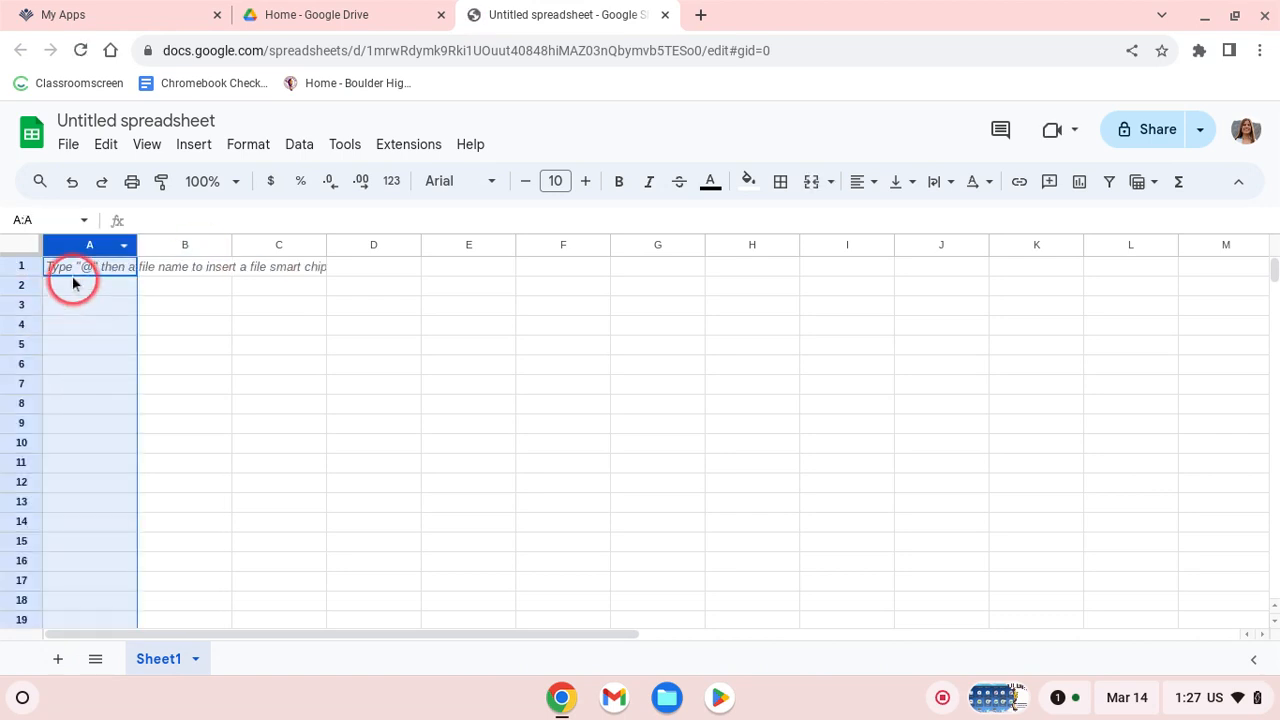
pyautogui.click(153, 390)
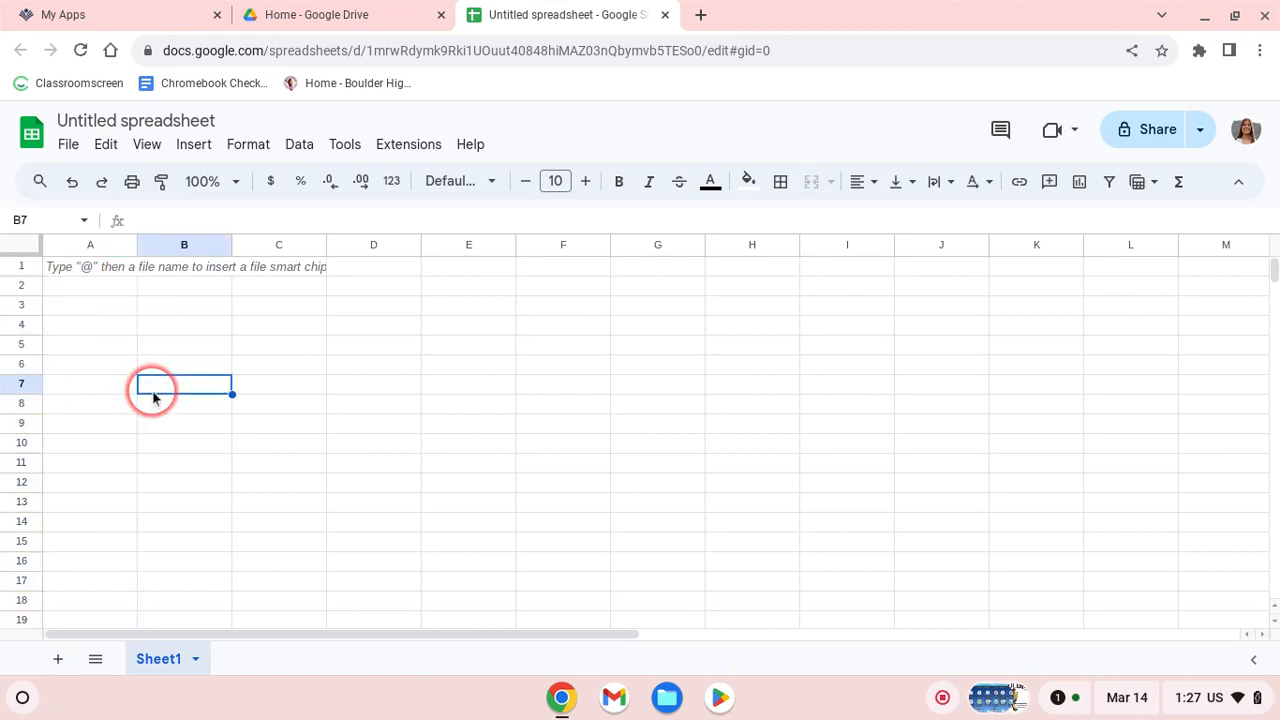
pyautogui.doubleClick(79, 268)
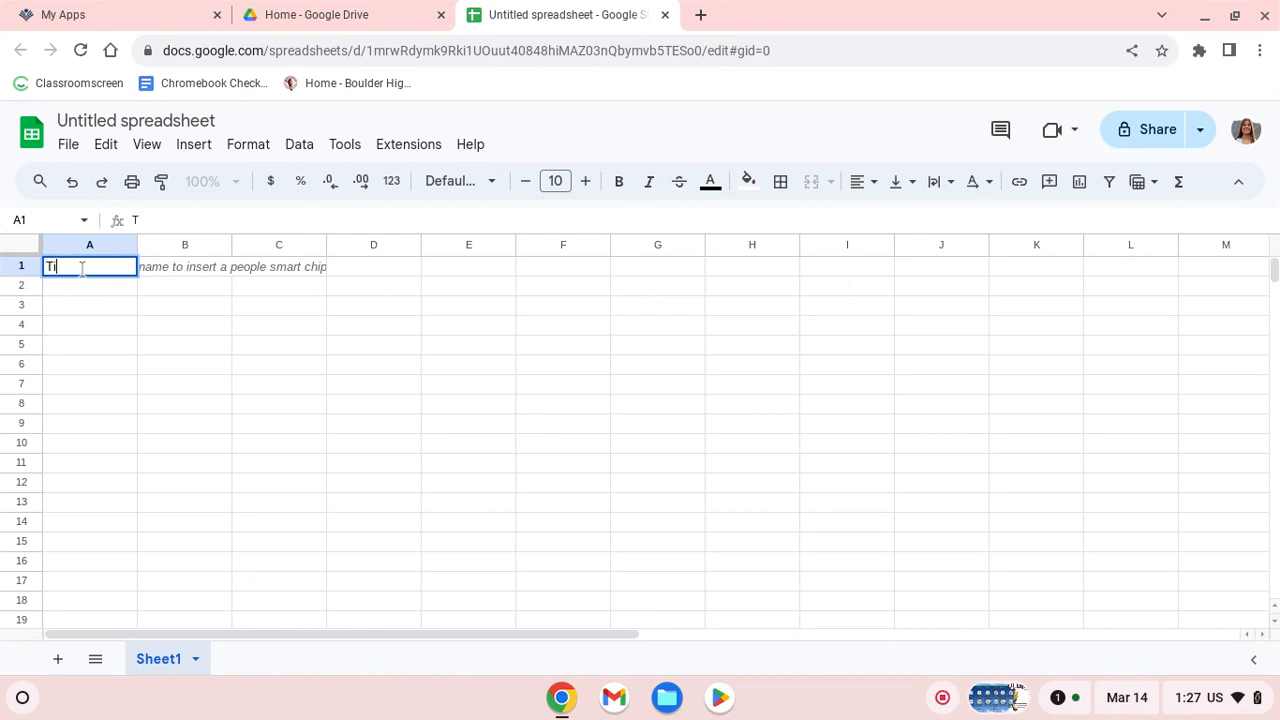
# Finish the 'Time (seconds)' heading in A1 and enter 1 in A2.
pyautogui.write('conds)')
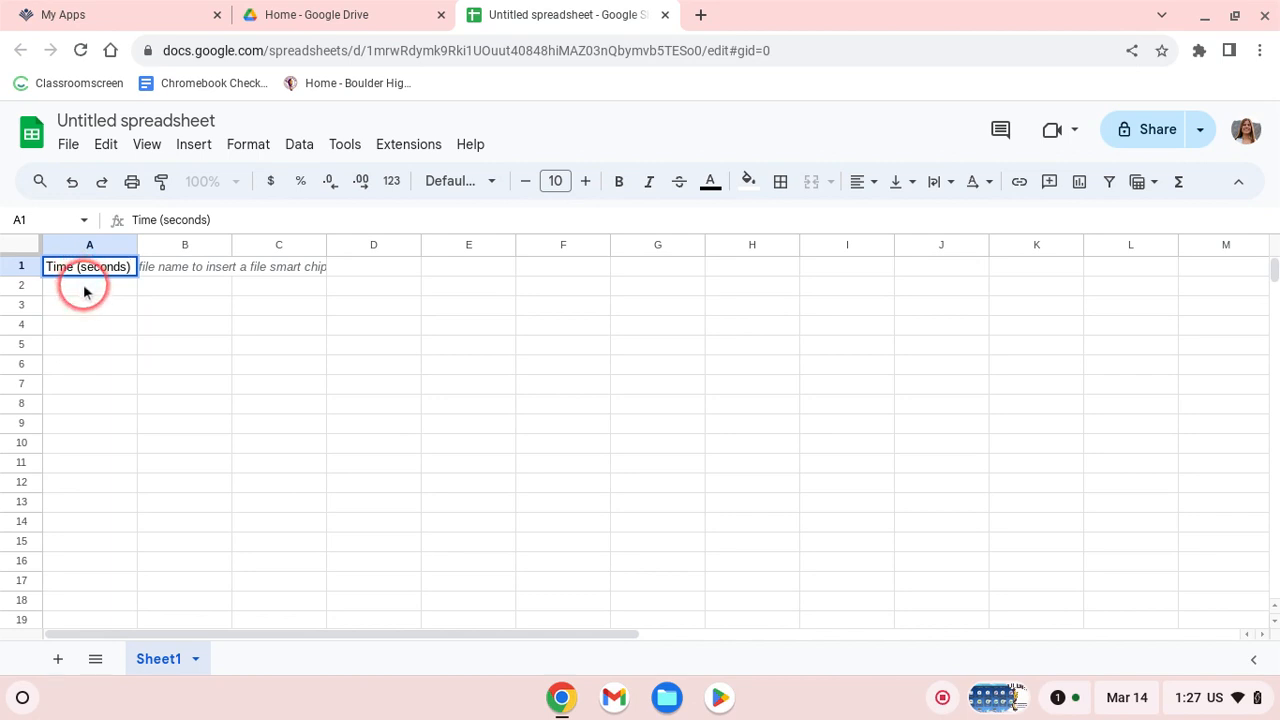
pyautogui.click(85, 290)
pyautogui.write('1')
pyautogui.click(84, 289)
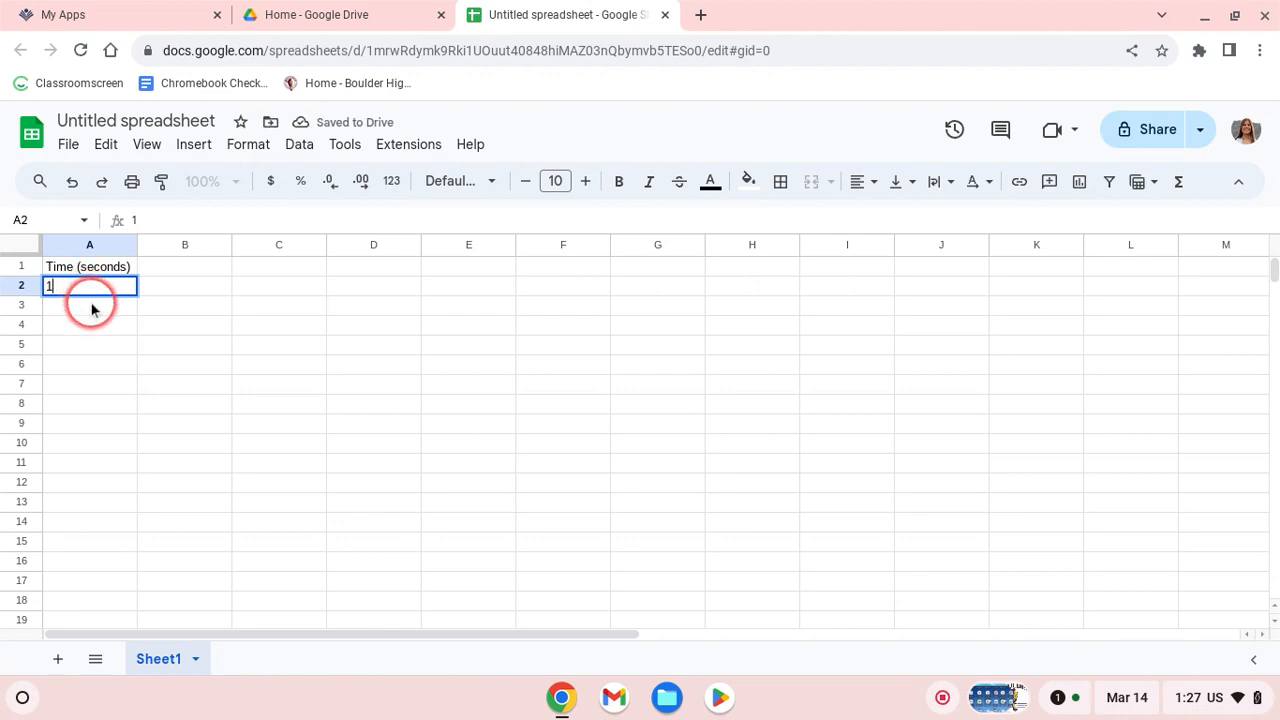
pyautogui.click(94, 312)
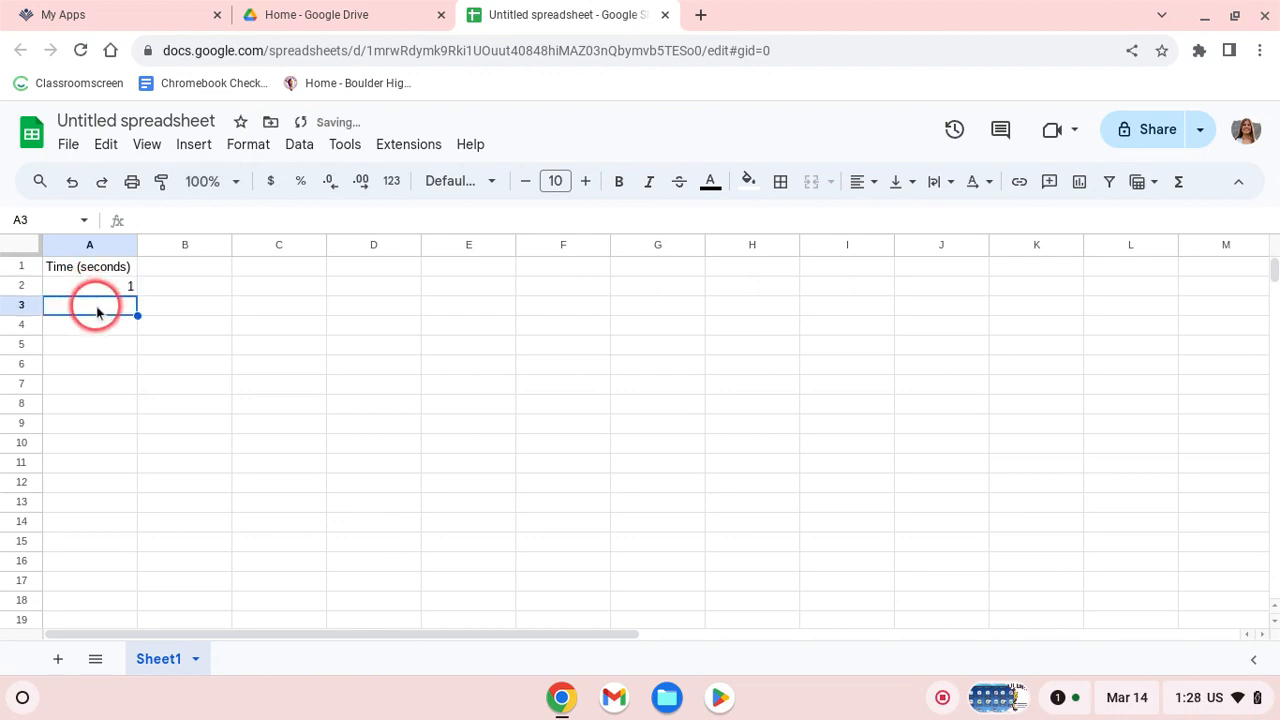
# Enter the times 2, 3, 4, 5 and 6 into A3 through A7.
pyautogui.write('2')
pyautogui.click(100, 328)
pyautogui.write('3')
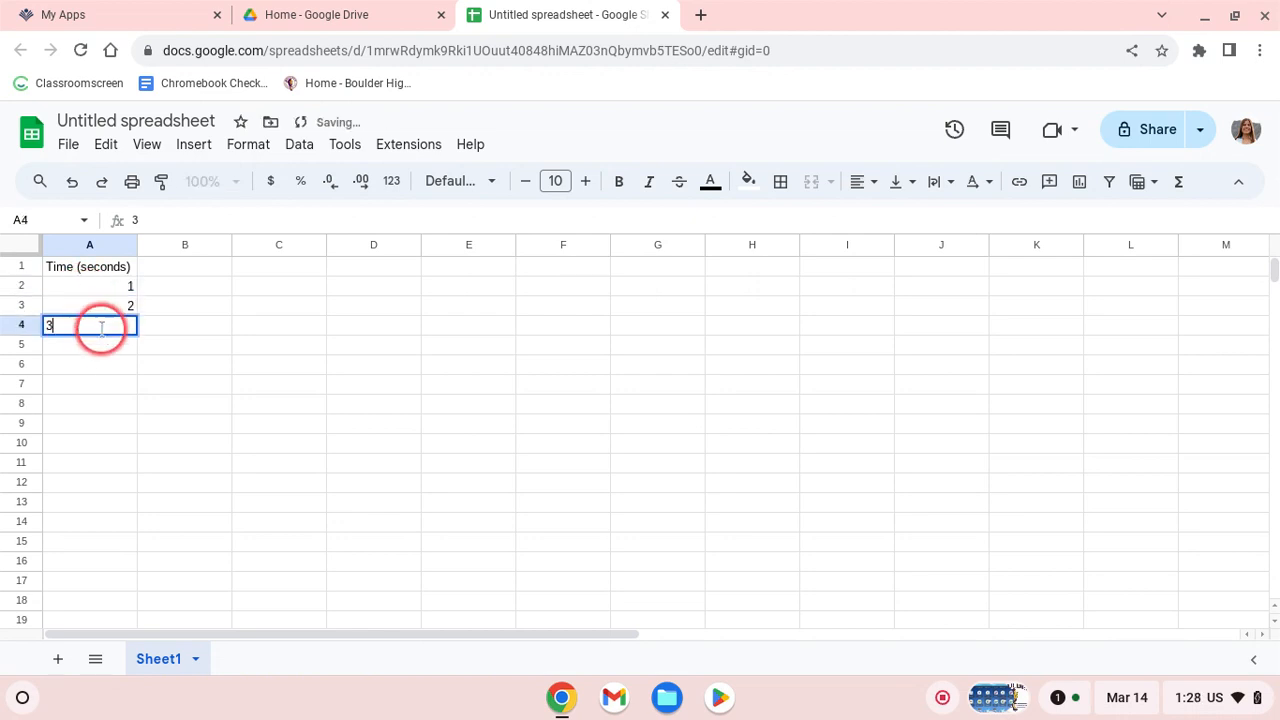
pyautogui.click(108, 350)
pyautogui.write('4')
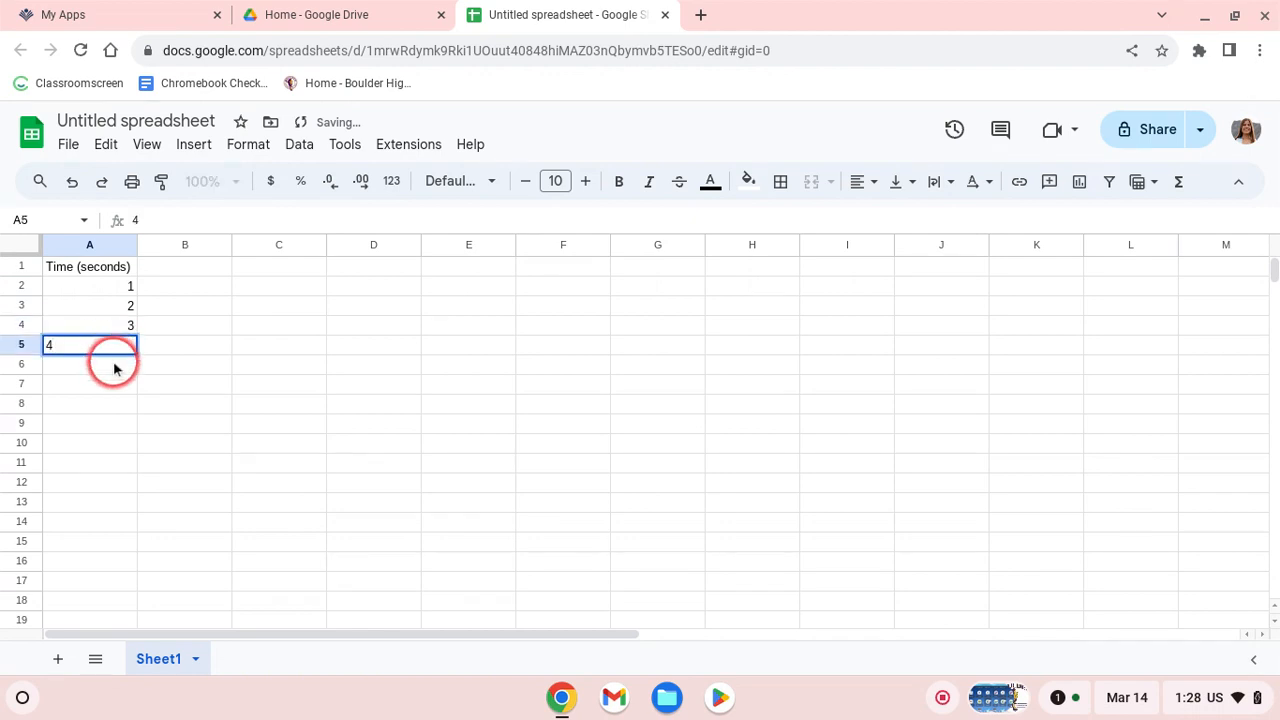
pyautogui.click(114, 364)
pyautogui.write('5')
pyautogui.click(117, 378)
pyautogui.write('6')
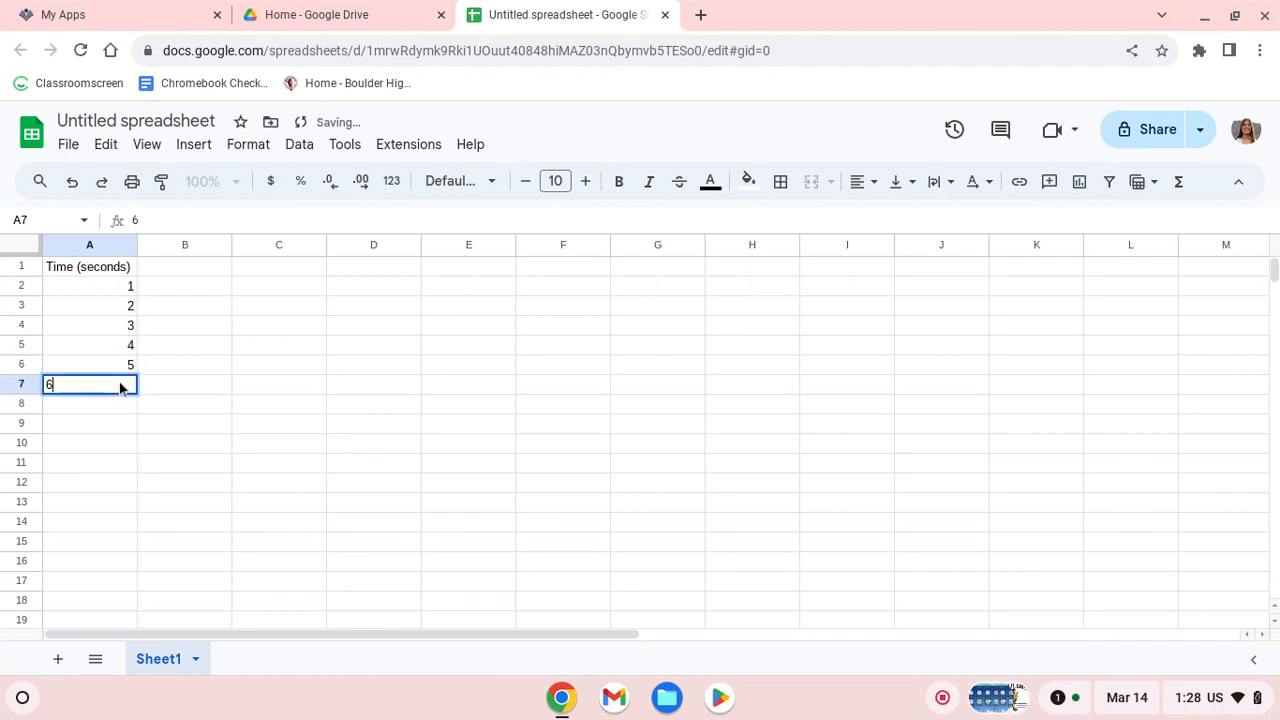
pyautogui.click(120, 383)
# Type the 'Fallen leaves' header in B1 and enter 2 in B2.
pyautogui.click(184, 272)
pyautogui.write('Fal')
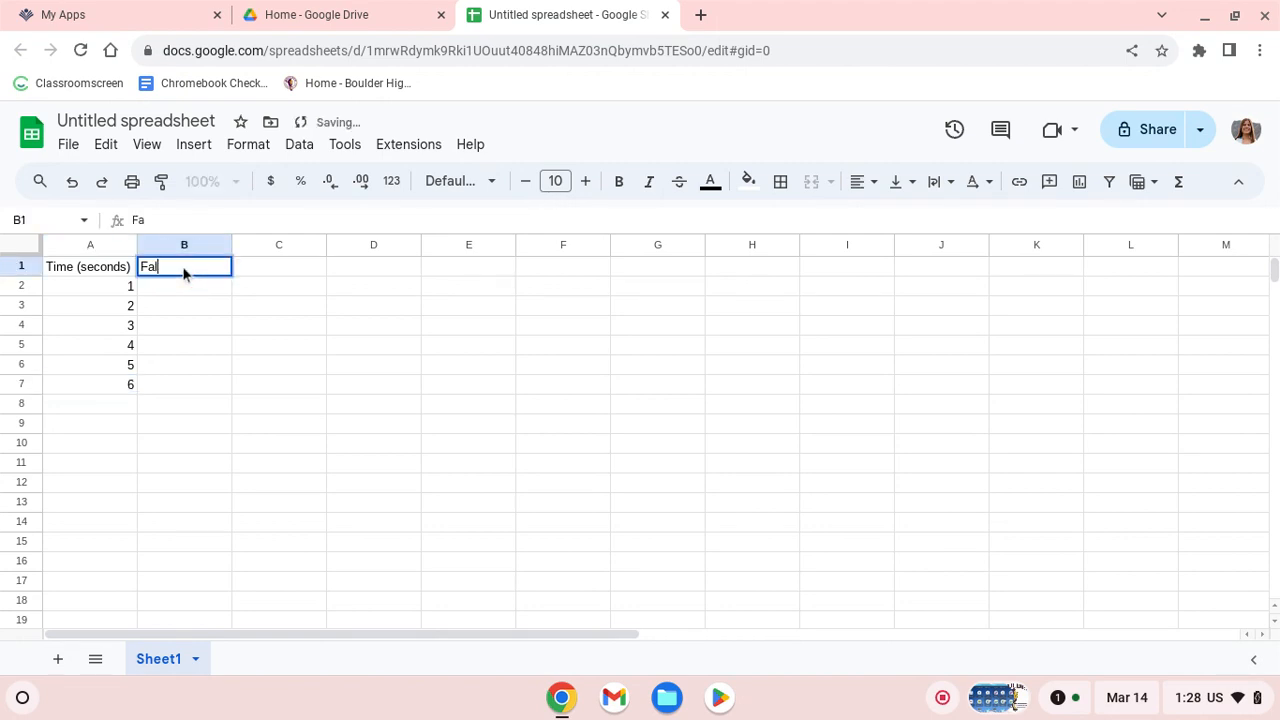
pyautogui.write('len leaves')
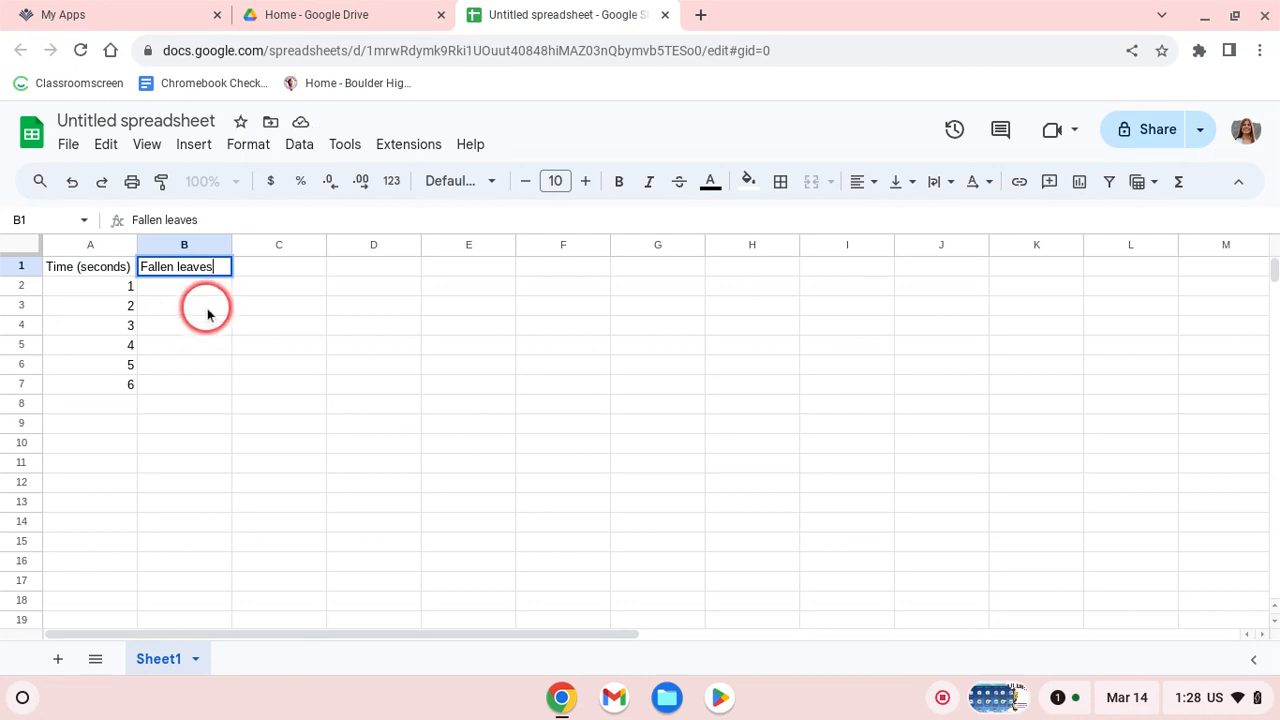
pyautogui.click(195, 290)
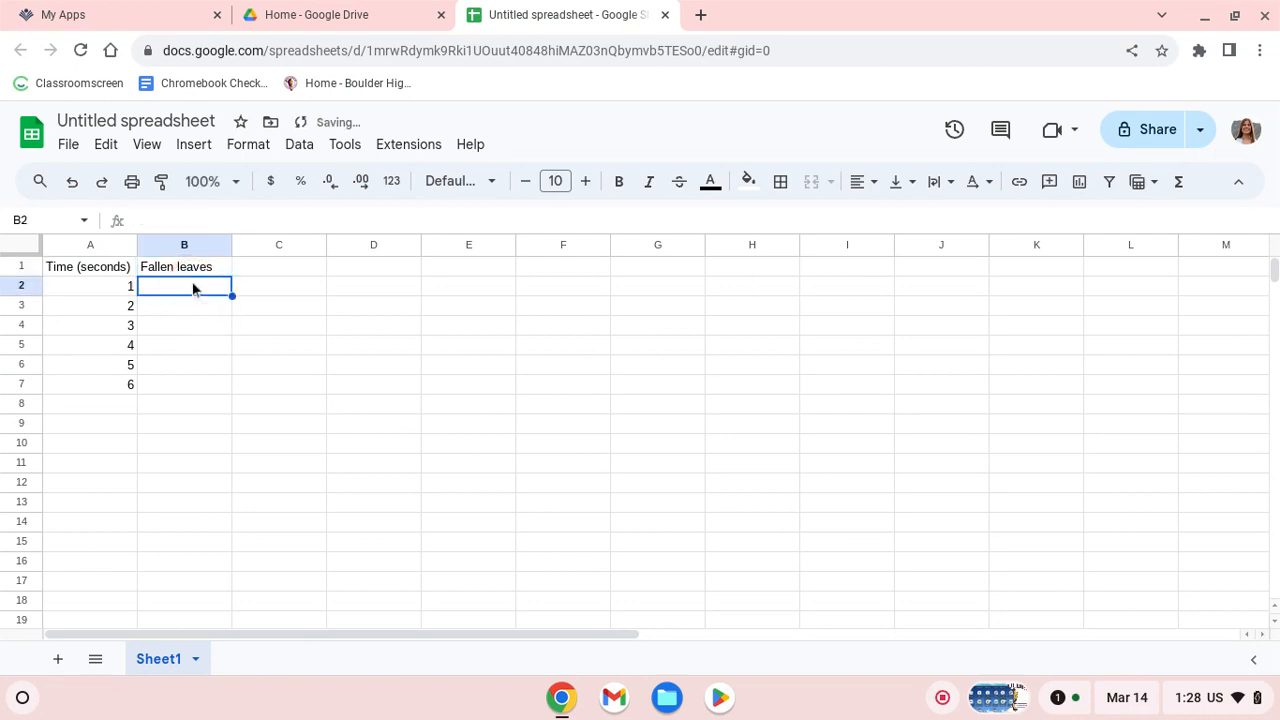
pyautogui.write('2')
pyautogui.click(195, 308)
# Enter 5, 6, 8, 11 and 13 into B3 through B7.
pyautogui.write('5')
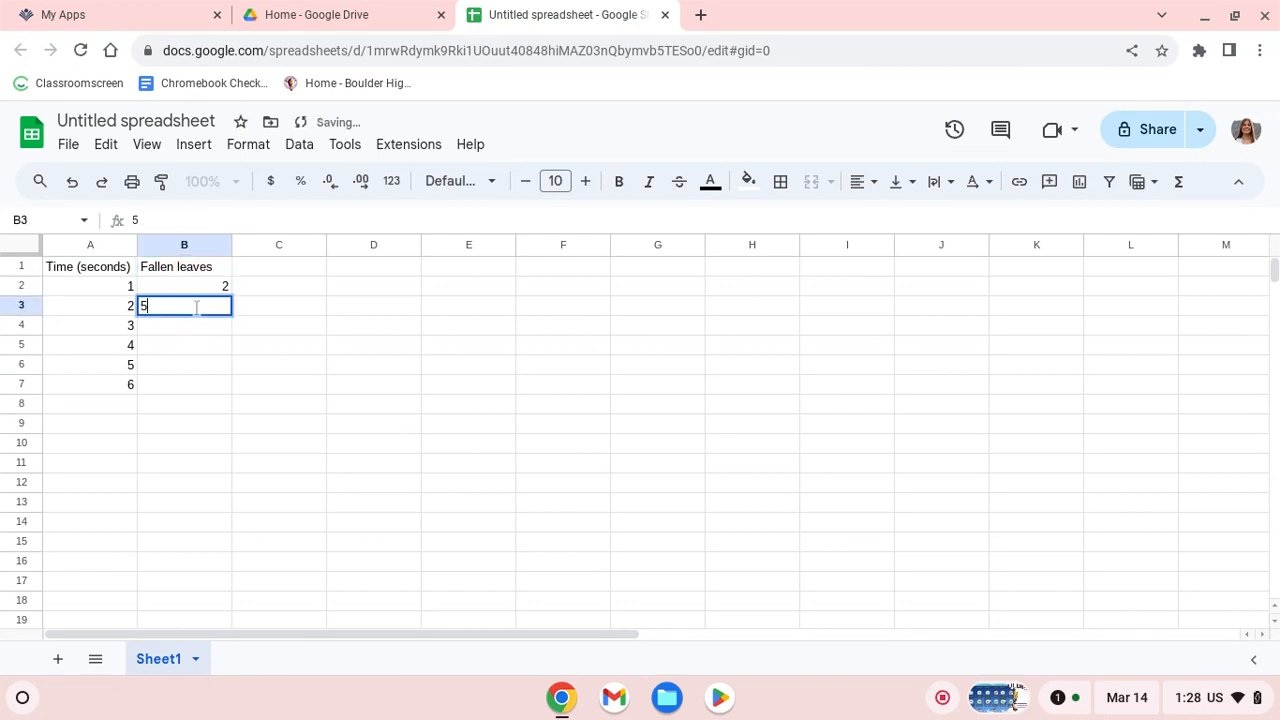
pyautogui.click(202, 326)
pyautogui.write('6')
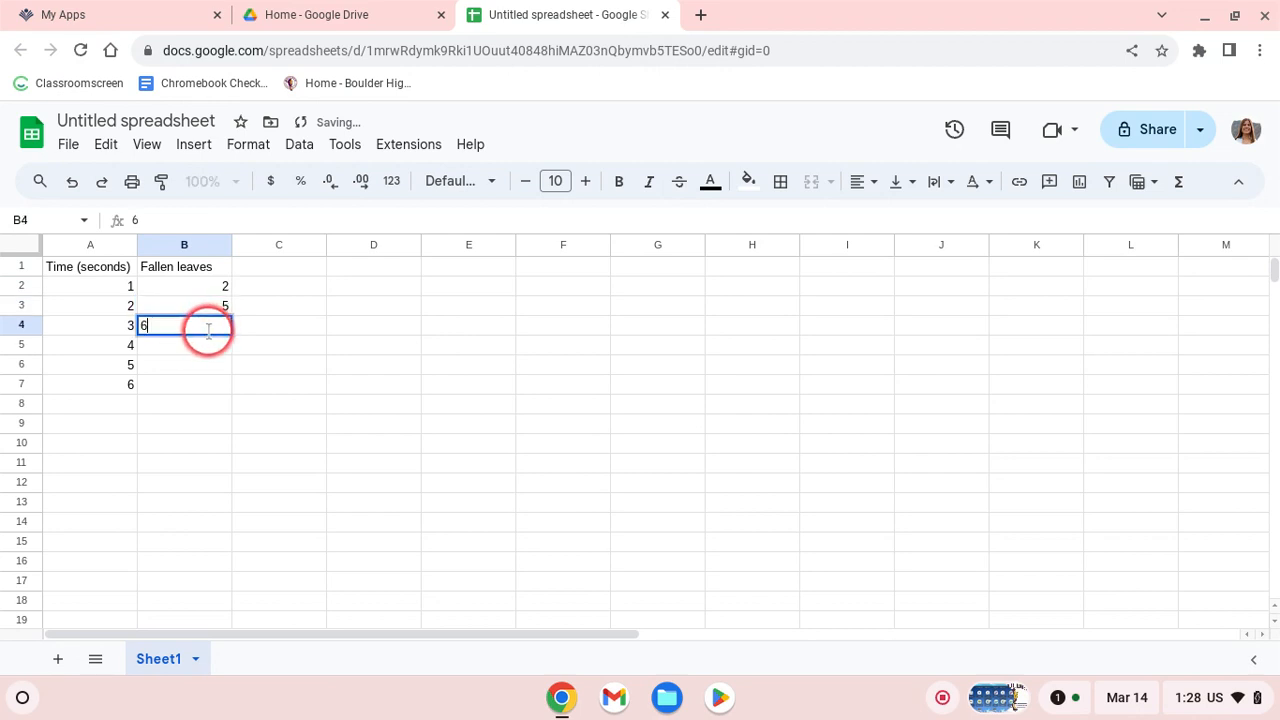
pyautogui.click(212, 349)
pyautogui.write('8')
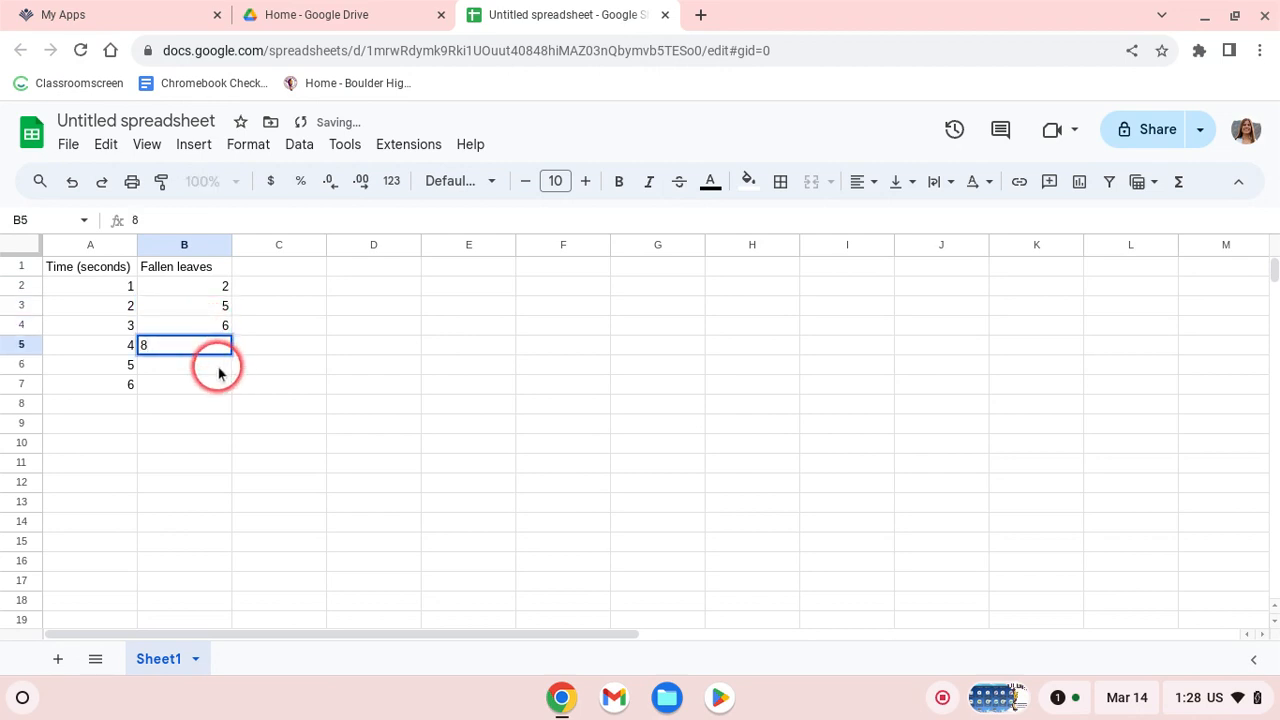
pyautogui.click(218, 367)
pyautogui.write('11')
pyautogui.click(219, 389)
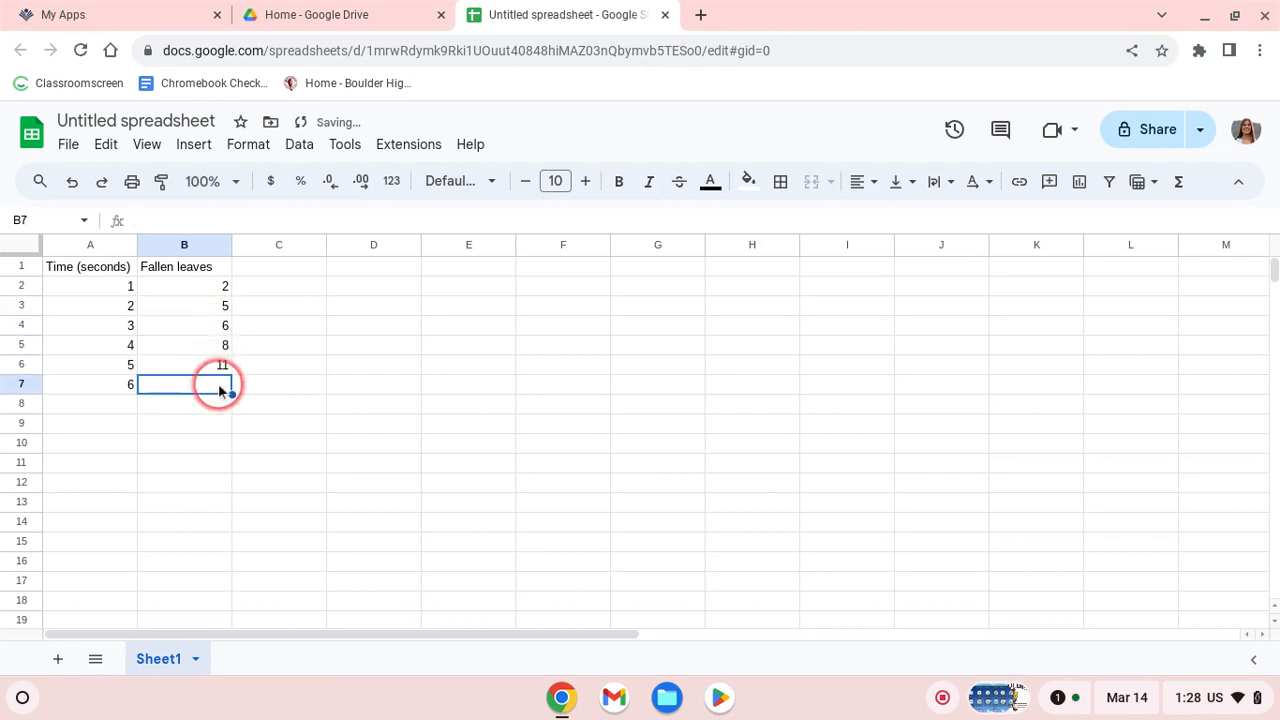
pyautogui.write('13')
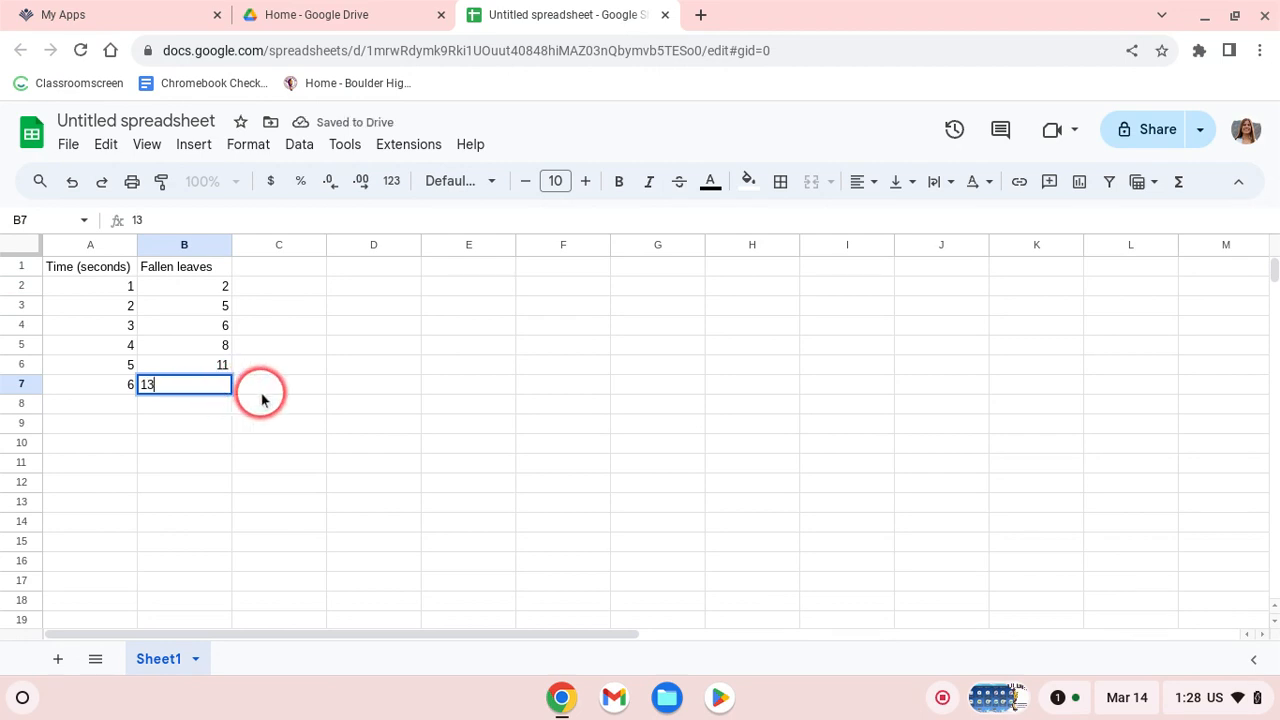
pyautogui.click(264, 398)
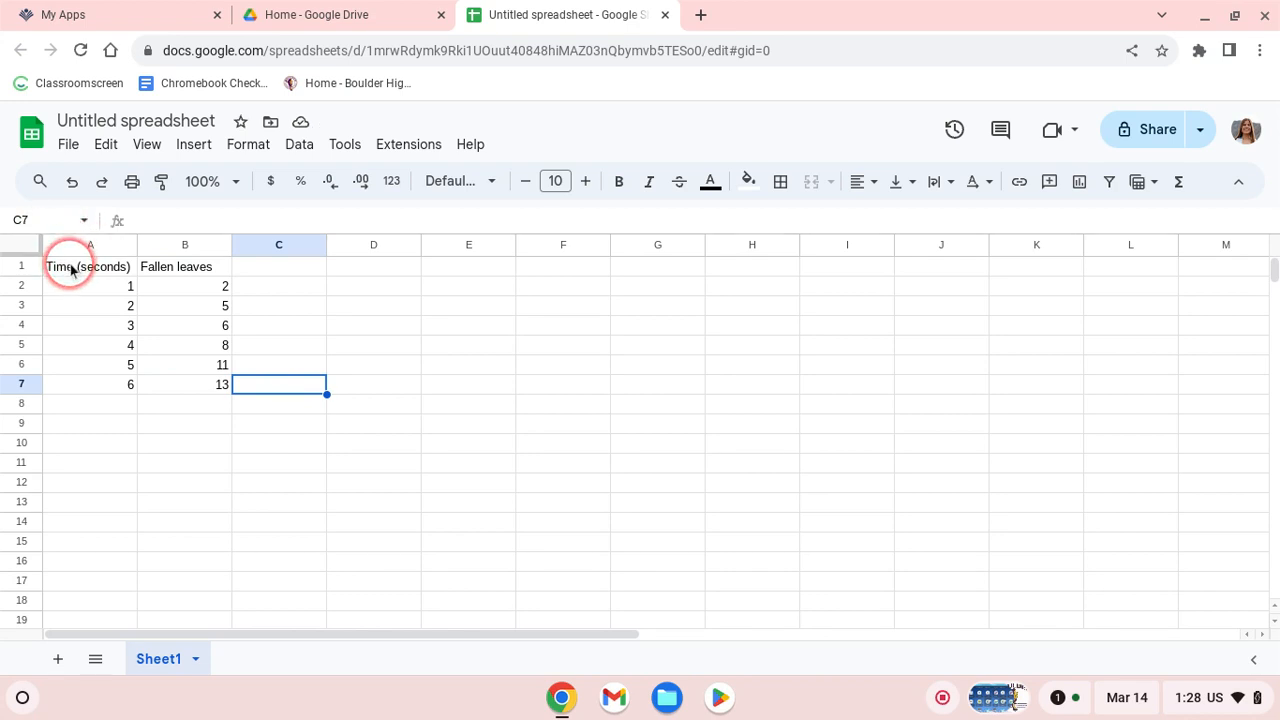
# Select A1:B7 and insert the line chart 'Fallen leaves vs. Time (seconds)'.
pyautogui.click(70, 268)
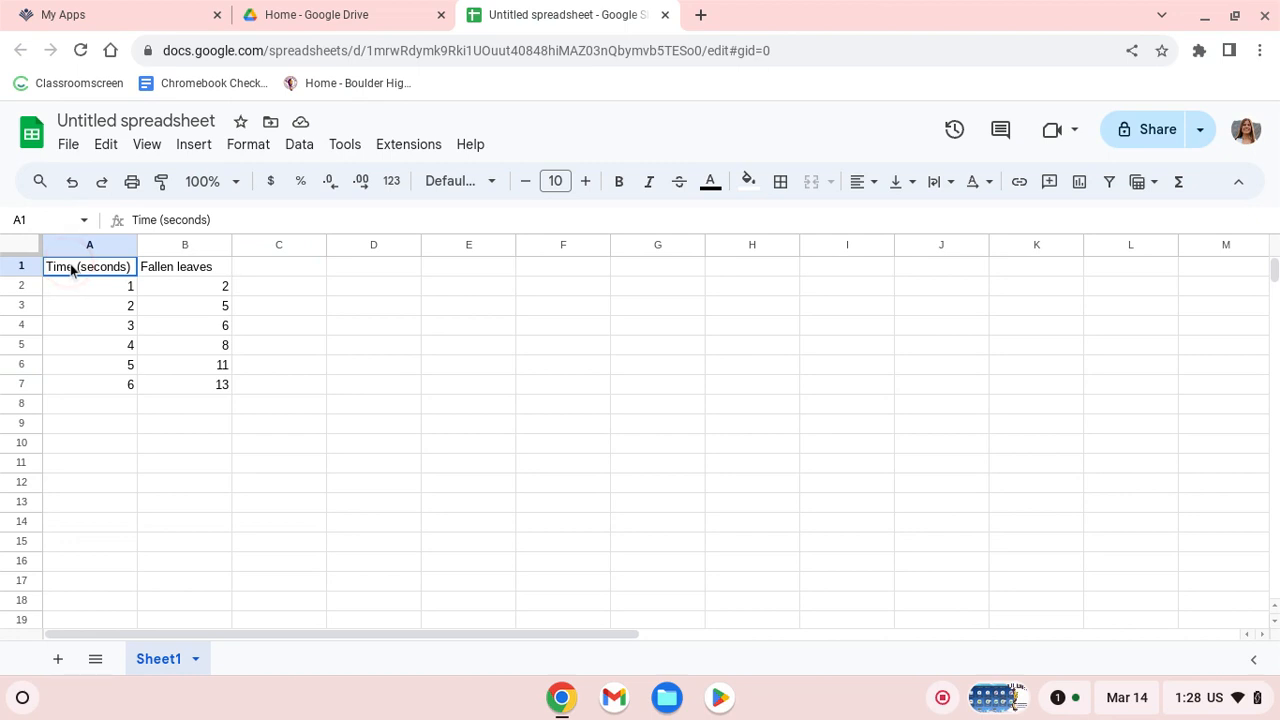
pyautogui.moveTo(71, 268); pyautogui.dragTo(214, 394)
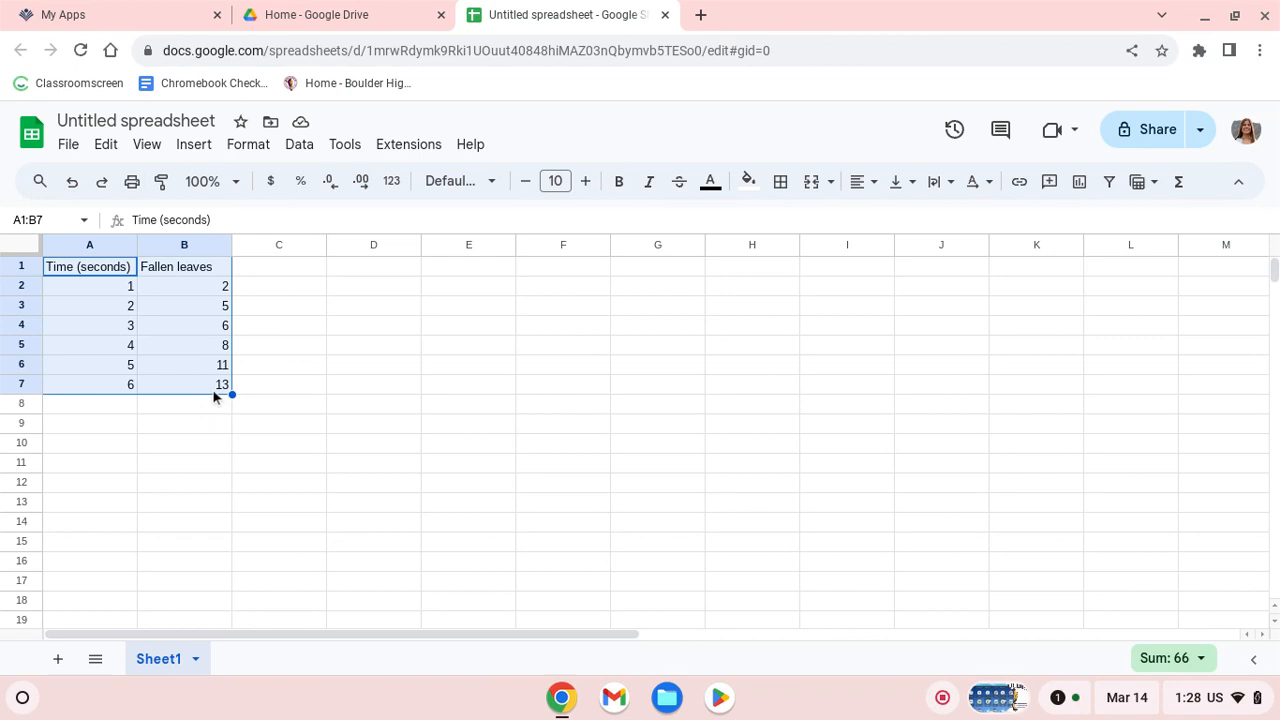
pyautogui.click(195, 147)
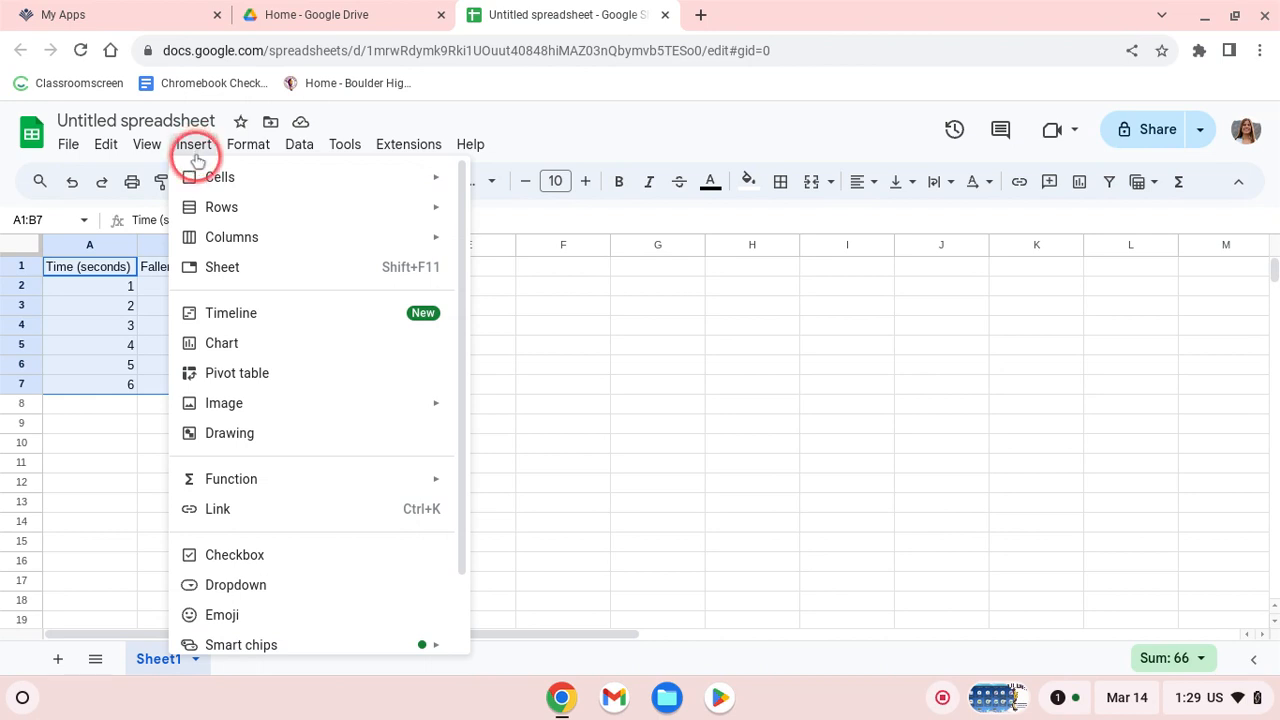
pyautogui.press('Escape')
pyautogui.click(240, 346)
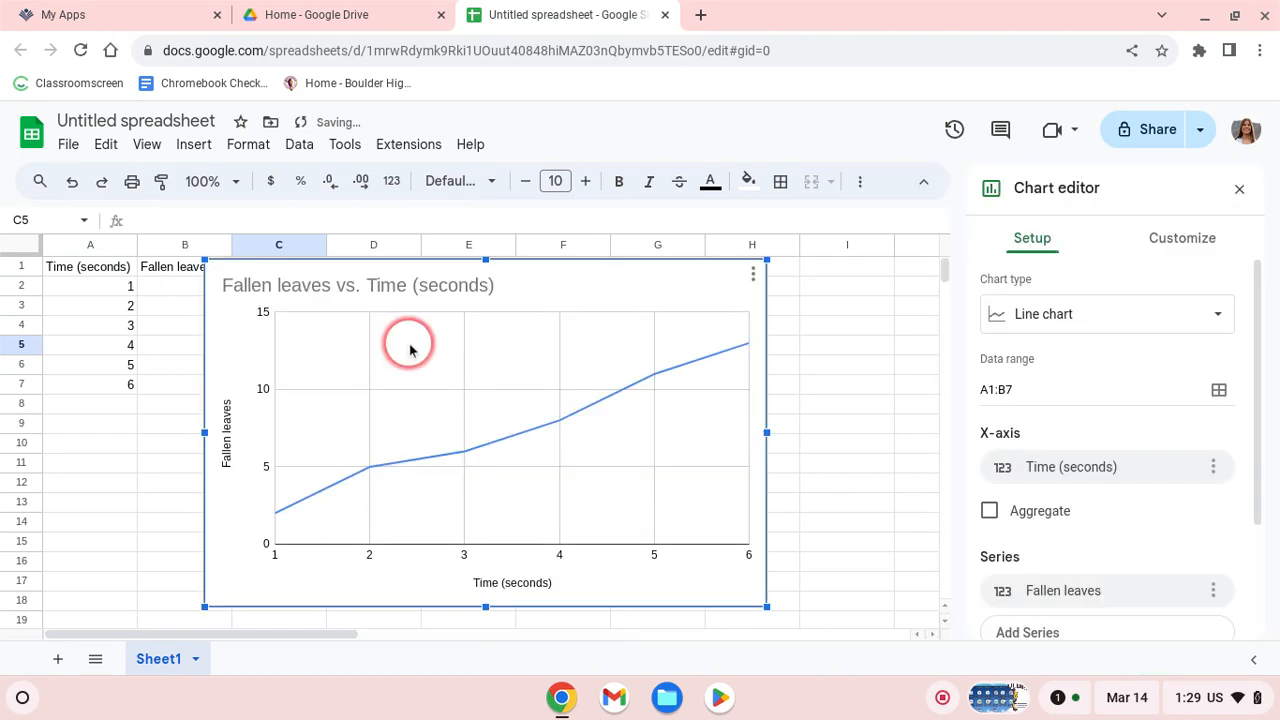
# Move the line chart aside, then delete it from its three-dot menu.
pyautogui.moveTo(407, 346); pyautogui.dragTo(543, 386)
pyautogui.click(853, 306)
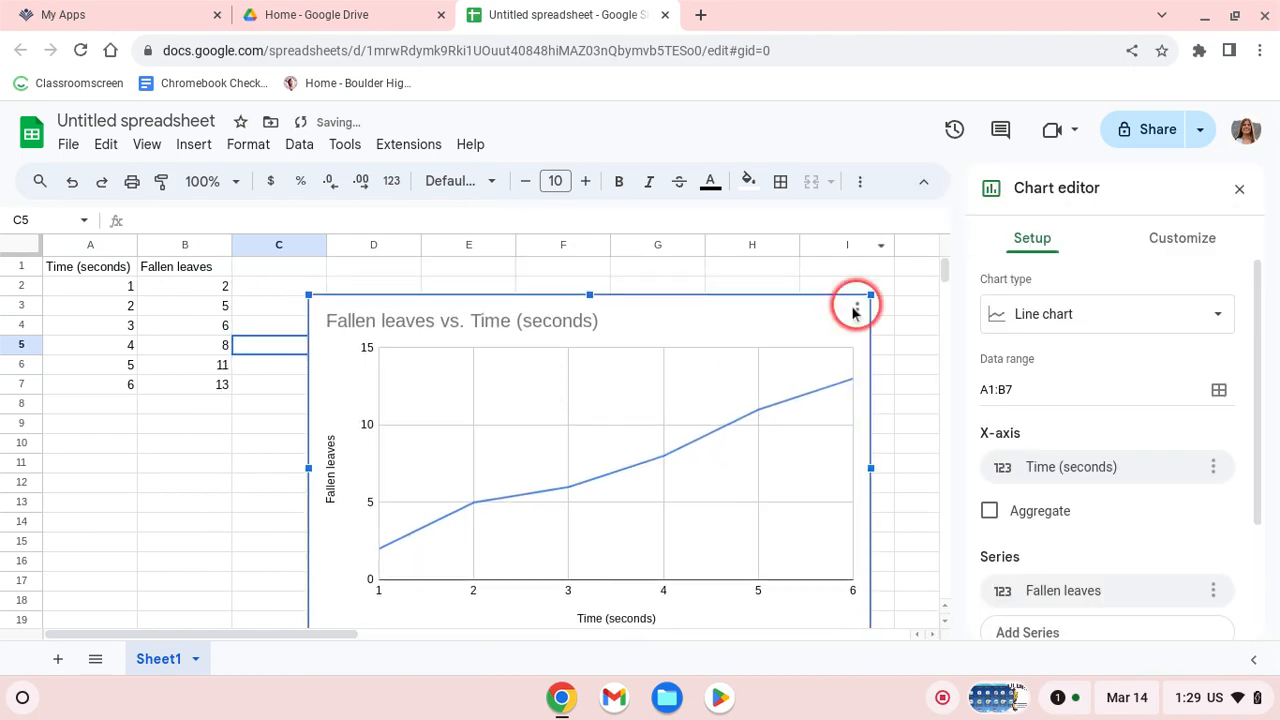
pyautogui.click(857, 310)
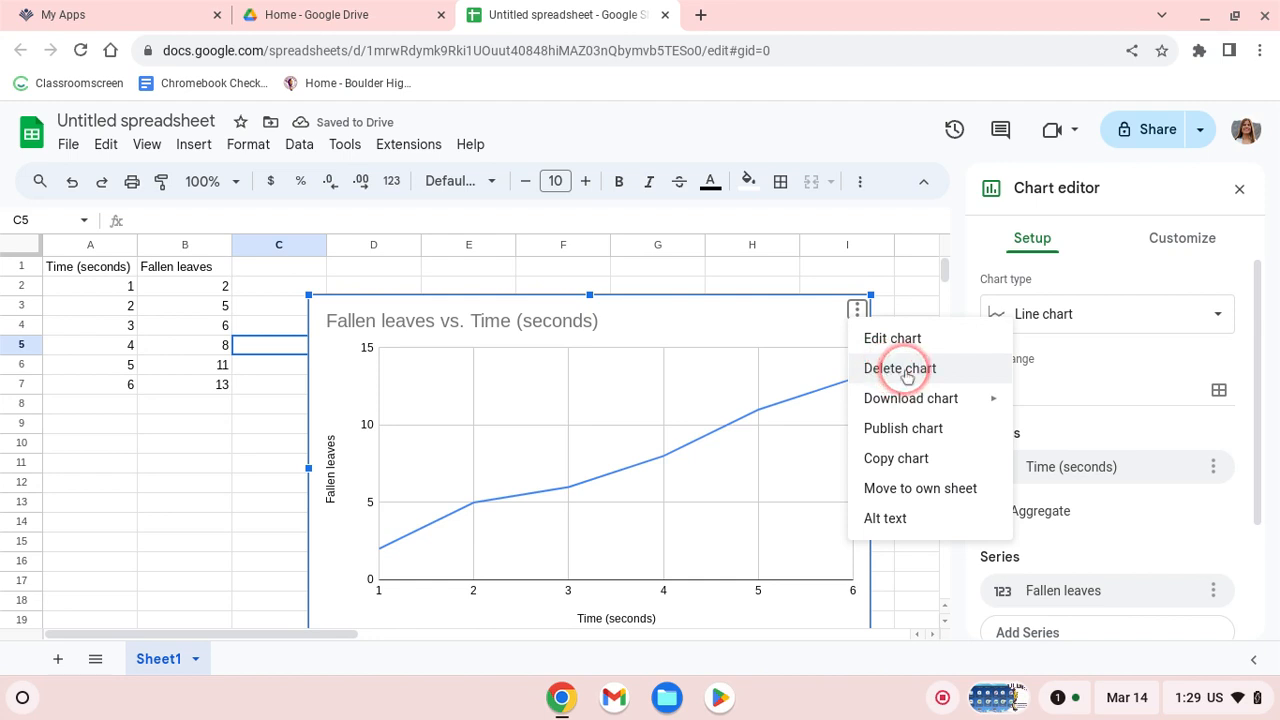
pyautogui.click(904, 372)
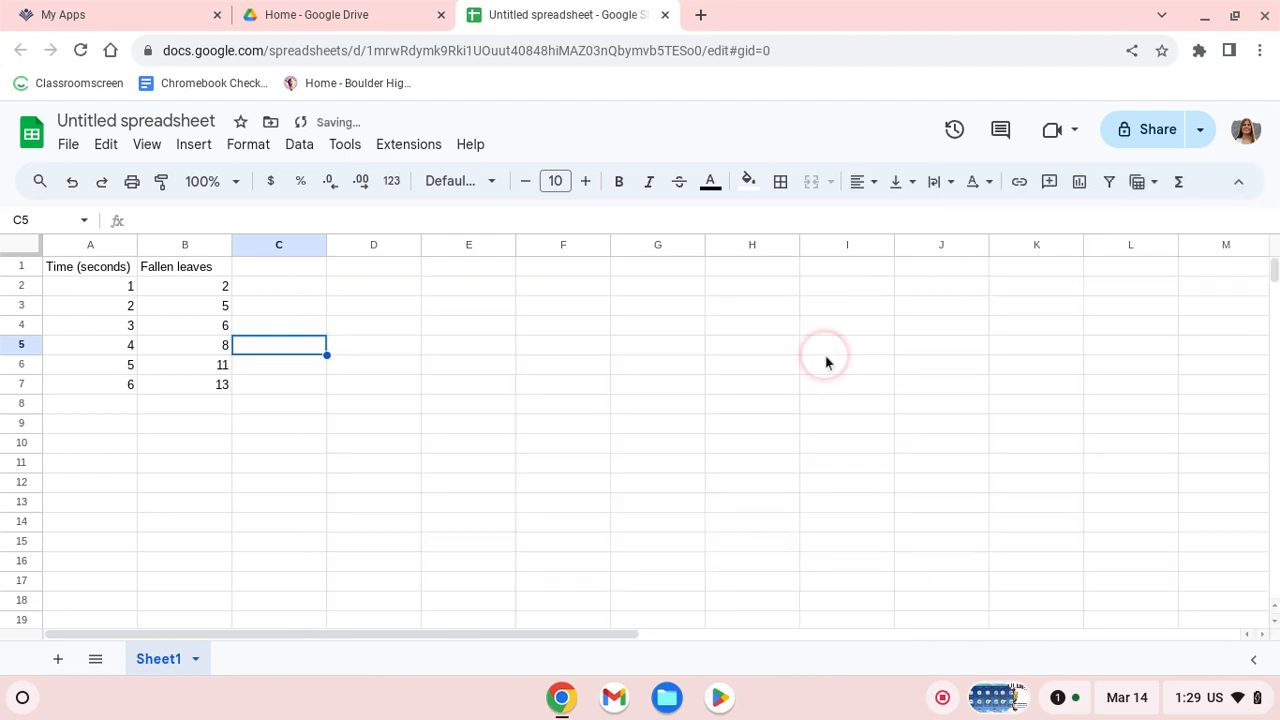